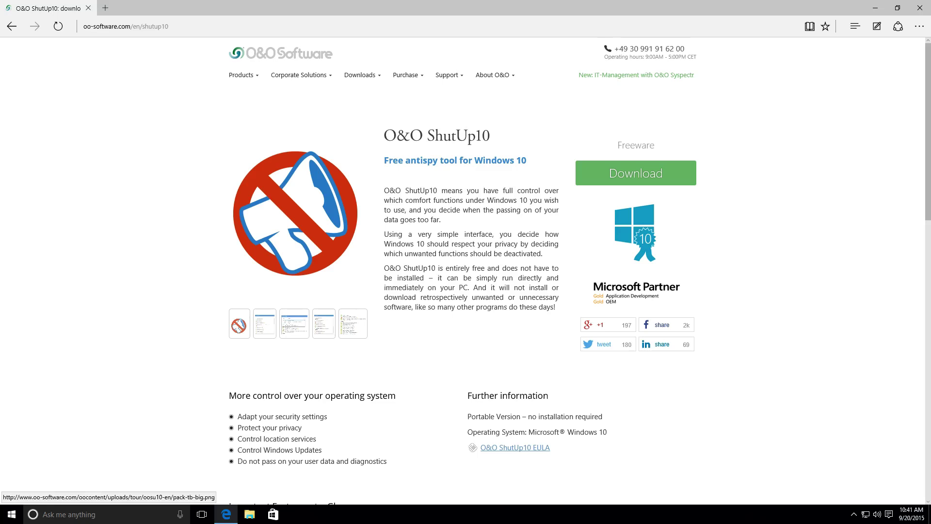
drag(384, 190, 559, 307)
click(559, 307)
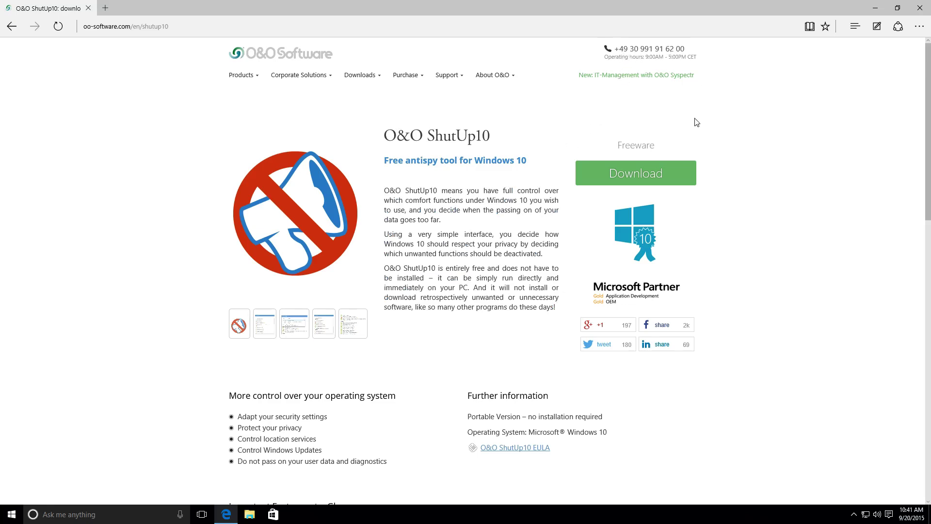
scroll(686, 140, down, 6)
scroll(686, 143, down, 8)
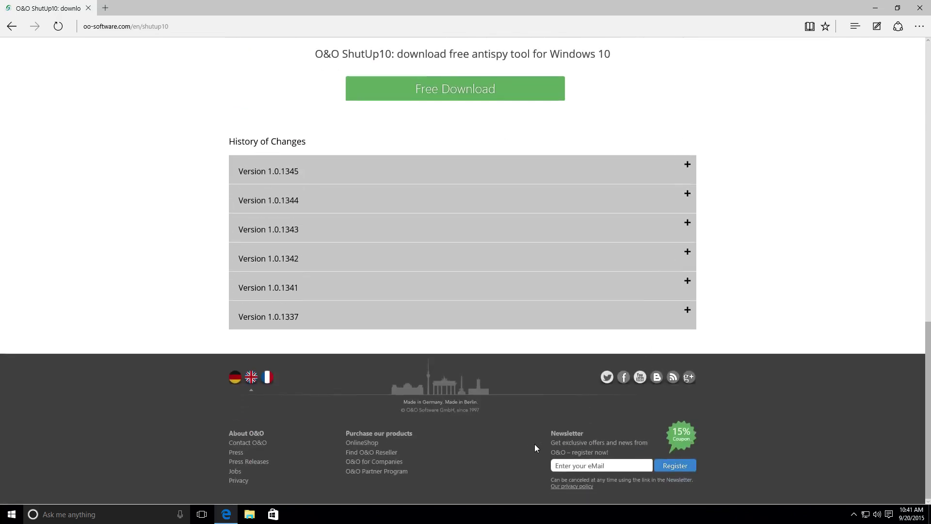
scroll(527, 444, up, 3)
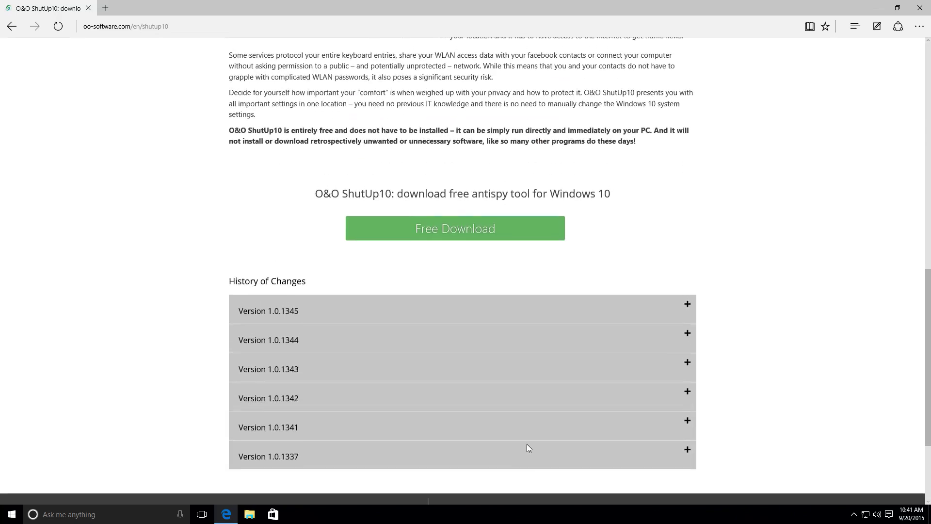
scroll(527, 444, down, 3)
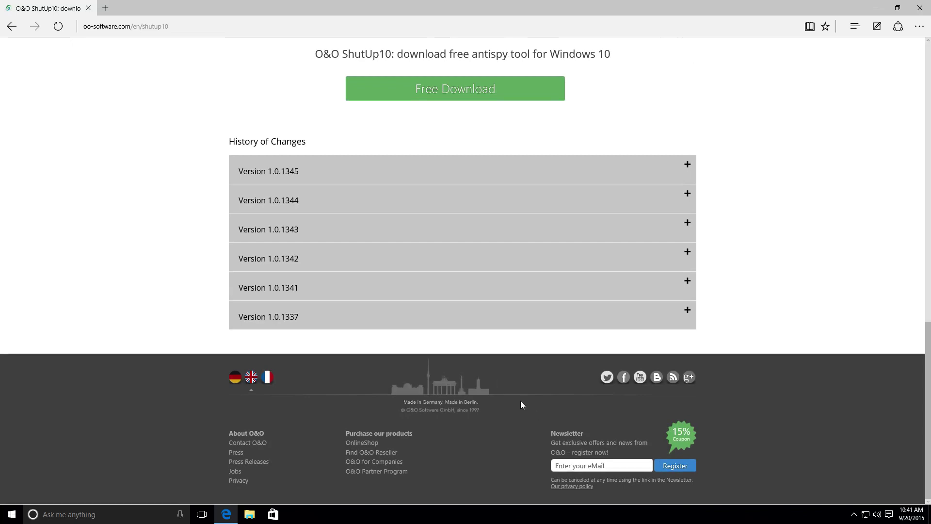
scroll(520, 400, up, 15)
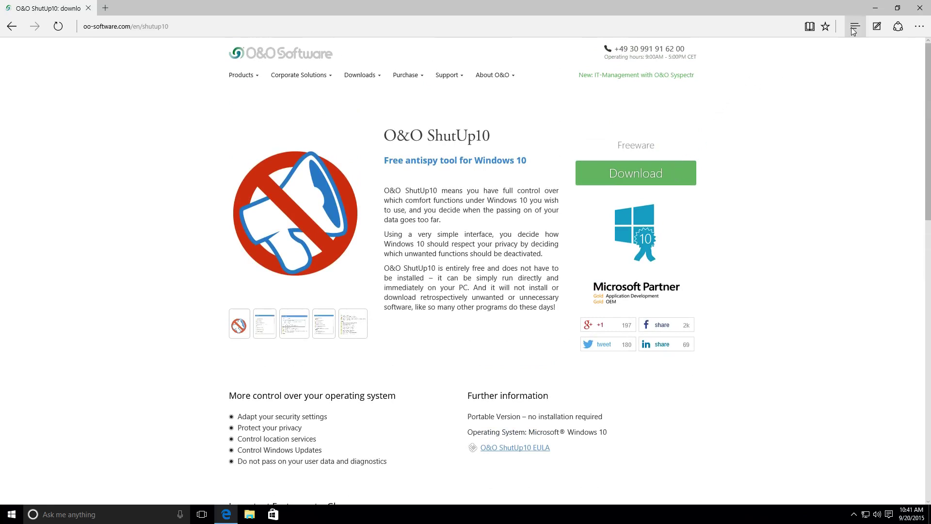
- Extract the OOSU10 zip archive into an OOSU10 folder on the desktop
click(875, 8)
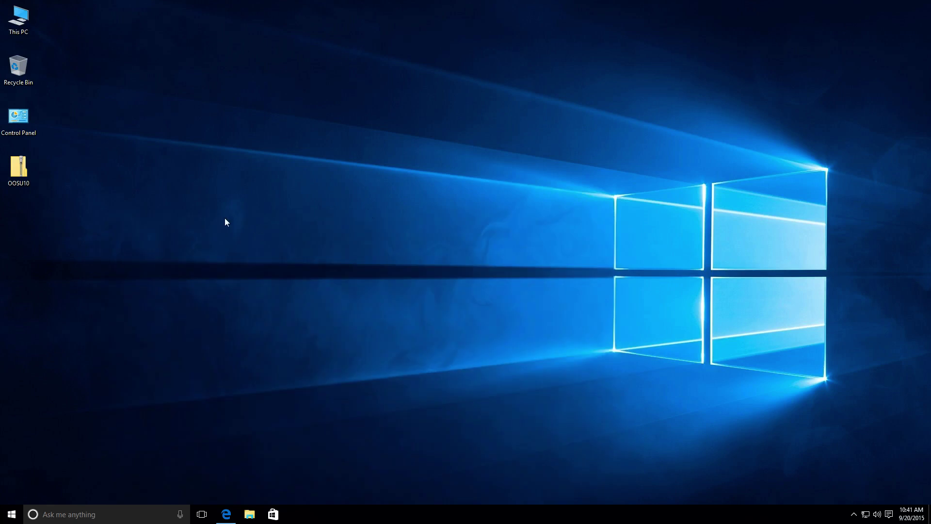
right_click(28, 170)
click(57, 190)
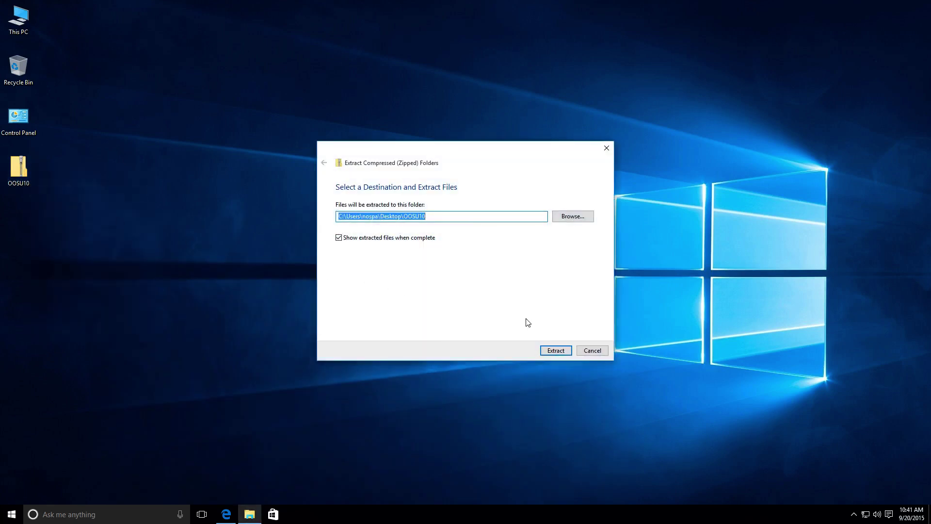
click(557, 350)
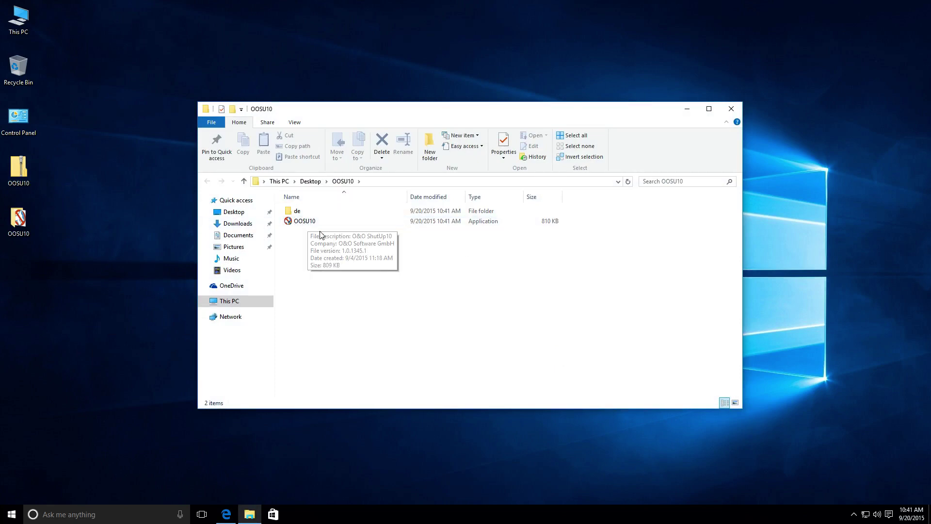
- Run OOSU10 as administrator, approve the elevation prompt, and close the folder window
right_click(305, 222)
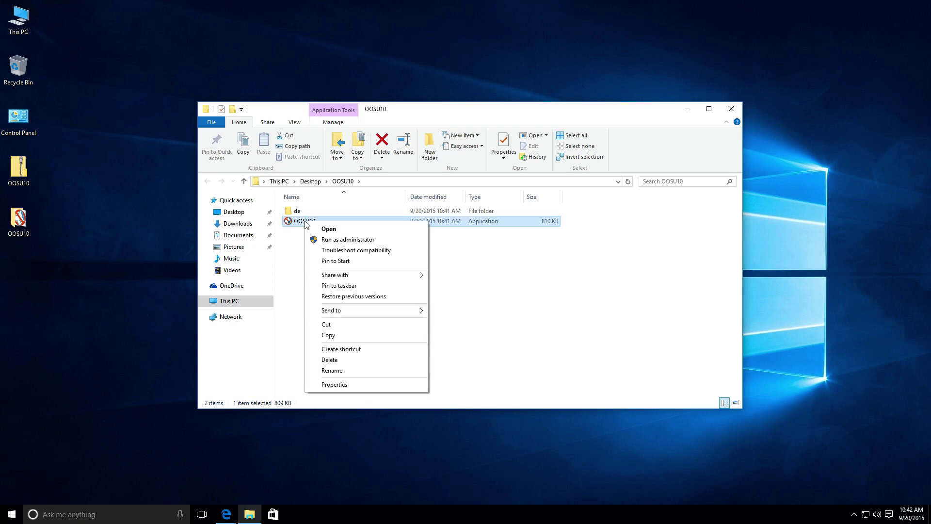
click(322, 239)
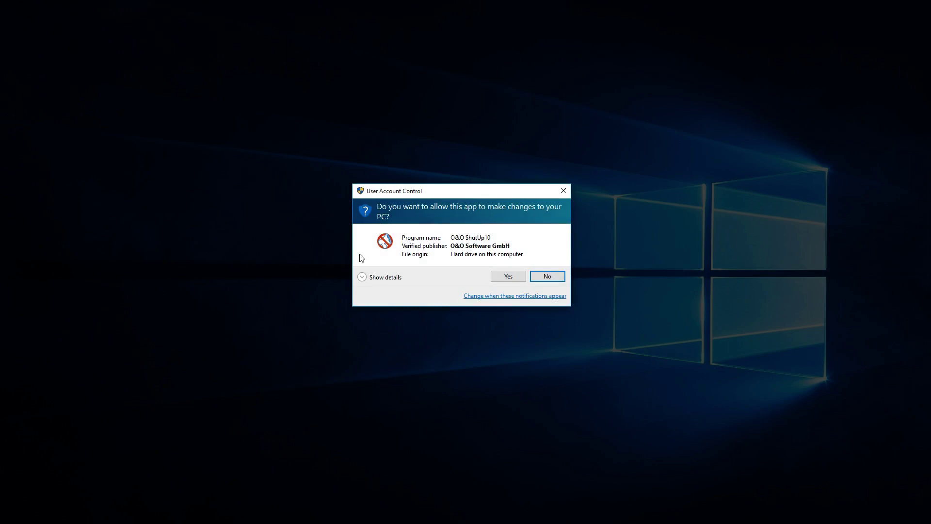
click(505, 277)
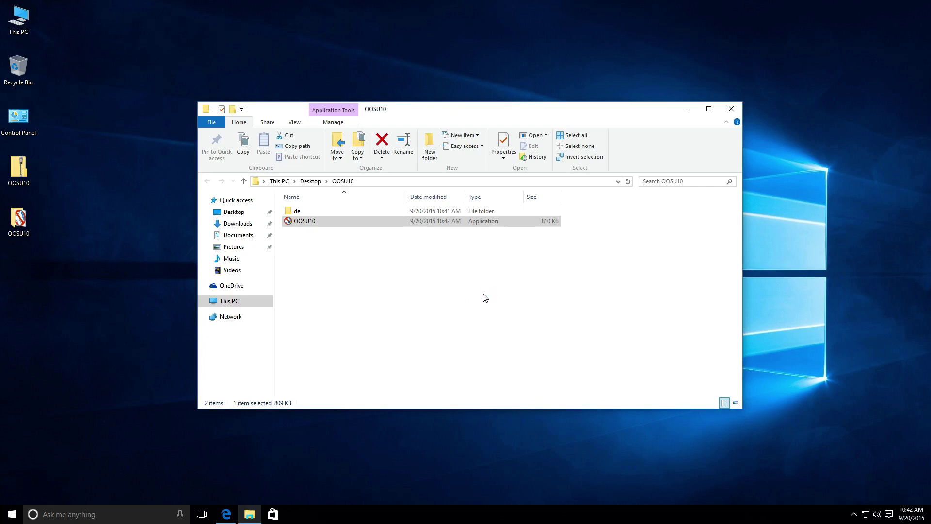
click(727, 108)
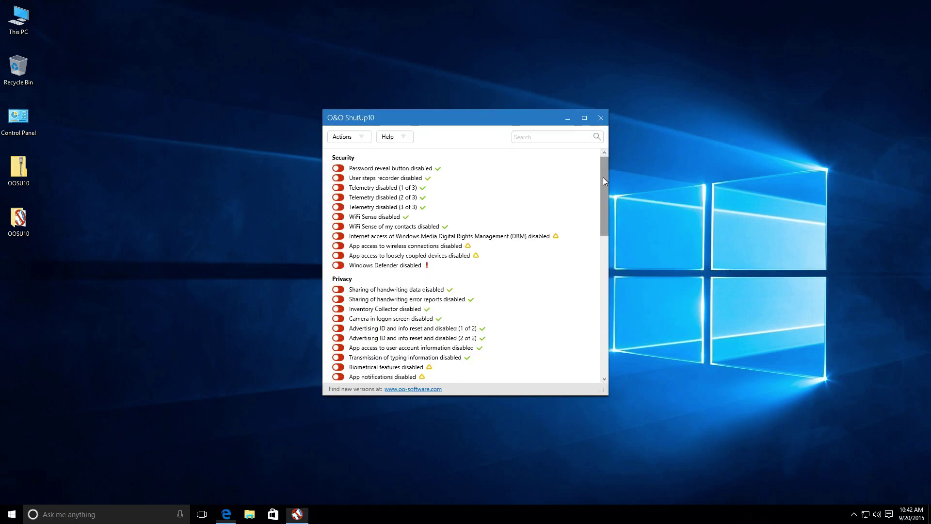
drag(603, 177, 601, 150)
drag(603, 190, 602, 179)
drag(602, 180, 608, 244)
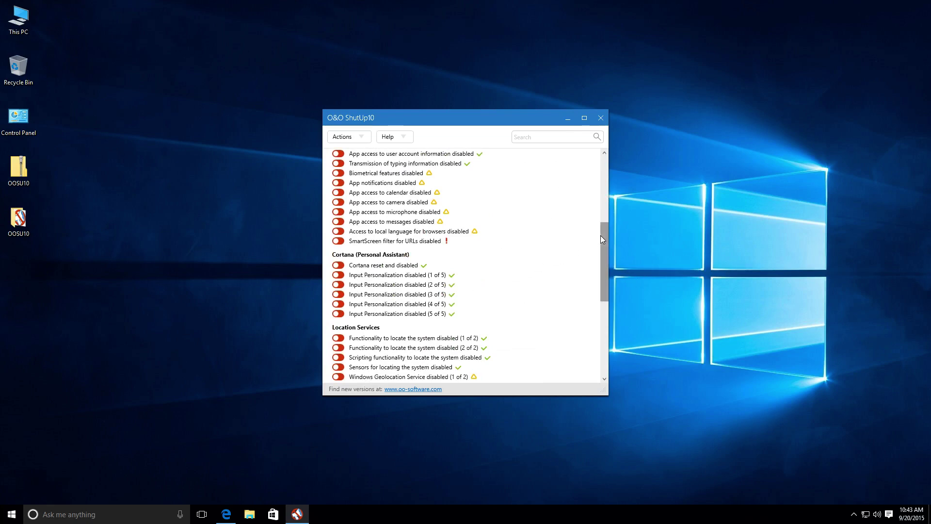
drag(601, 235, 604, 354)
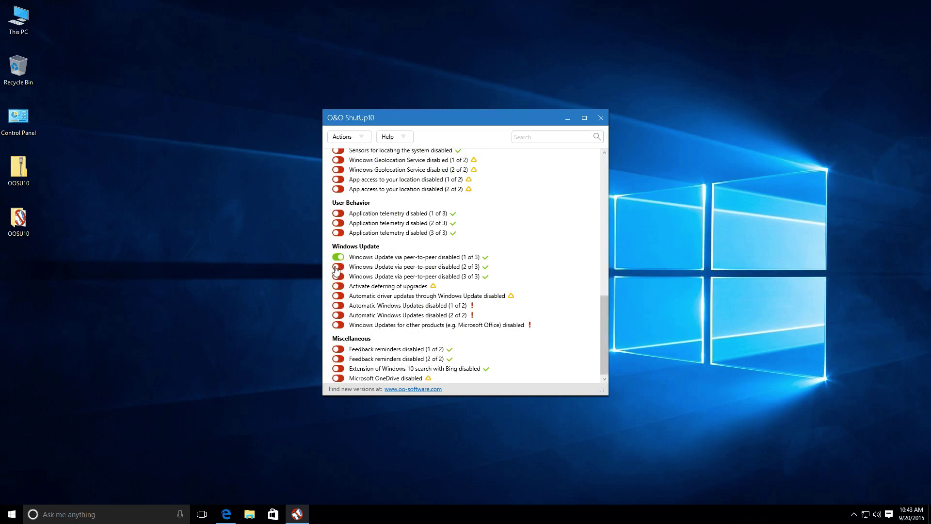
drag(601, 328, 623, 141)
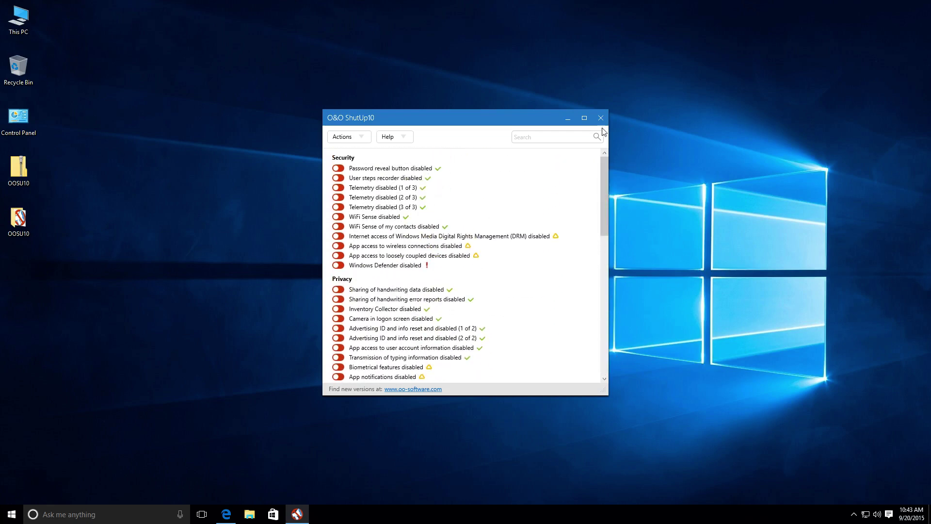
- Apply all recommended settings from the Actions menu, declining the system restore point
click(353, 138)
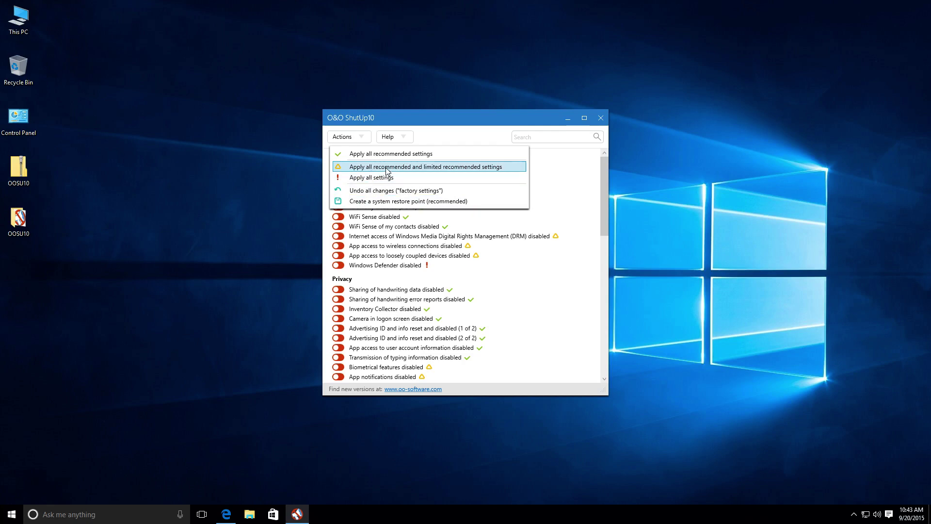
click(411, 154)
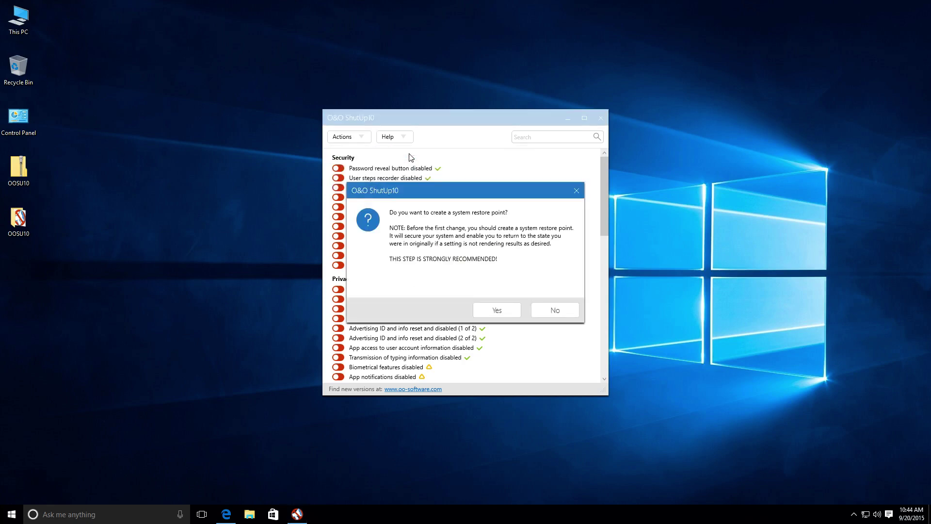
click(550, 310)
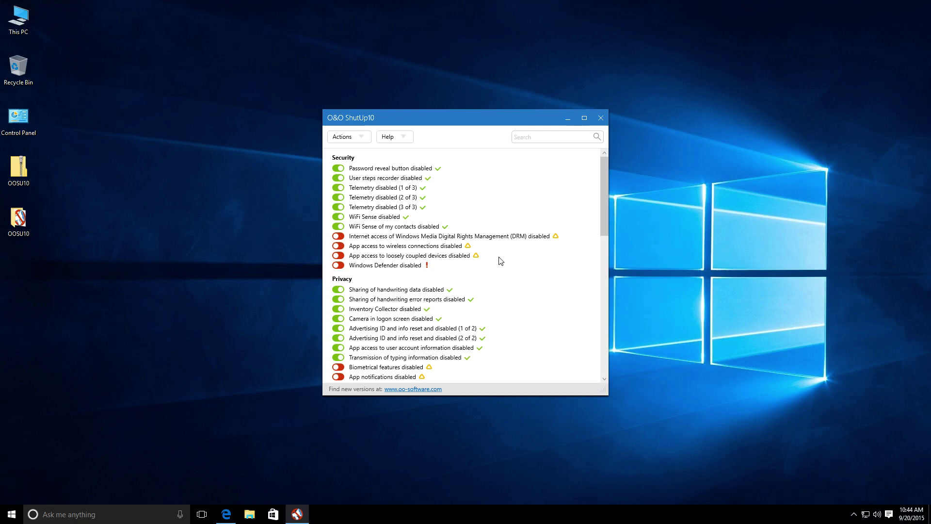
mouse_move(603, 190)
mouse_down()
mouse_move(591, 345)
mouse_move(603, 327)
mouse_move(607, 266)
mouse_move(601, 173)
mouse_up()
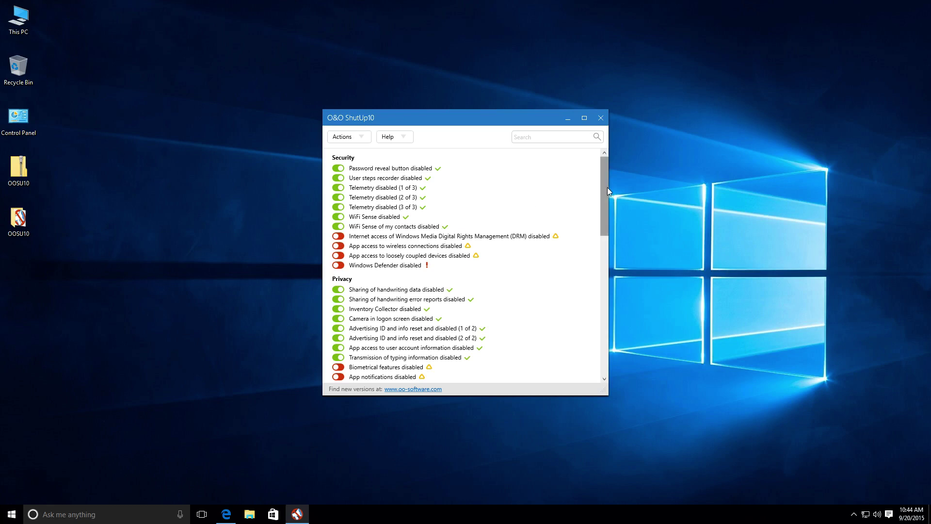
drag(607, 187, 606, 196)
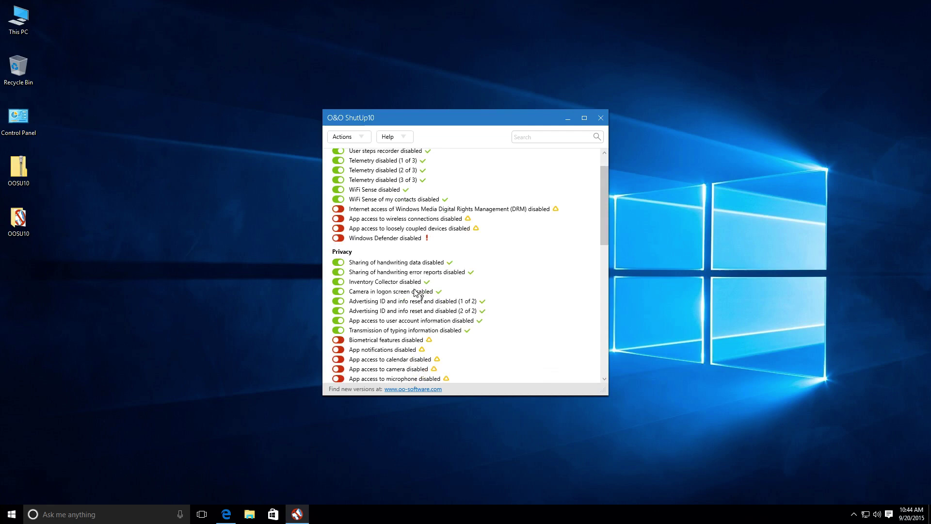
scroll(419, 292, down, 2)
click(377, 217)
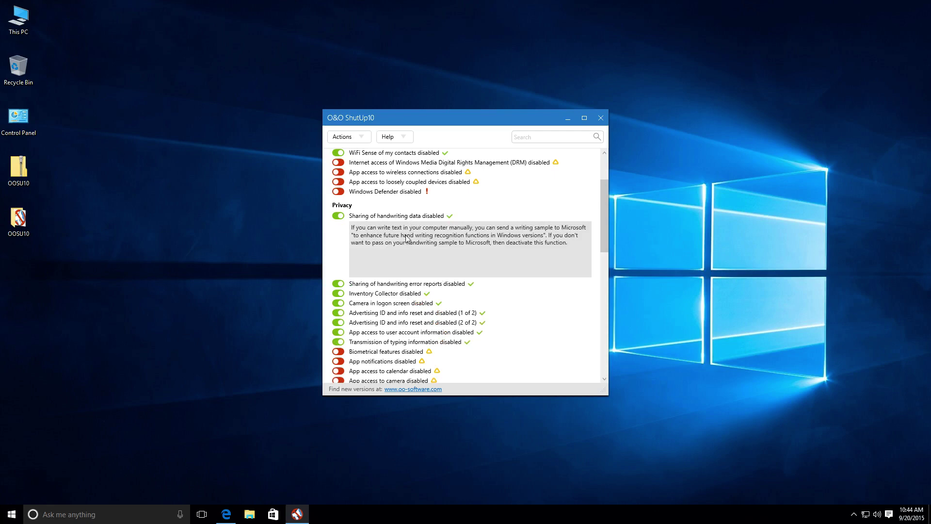
scroll(404, 289, down, 2)
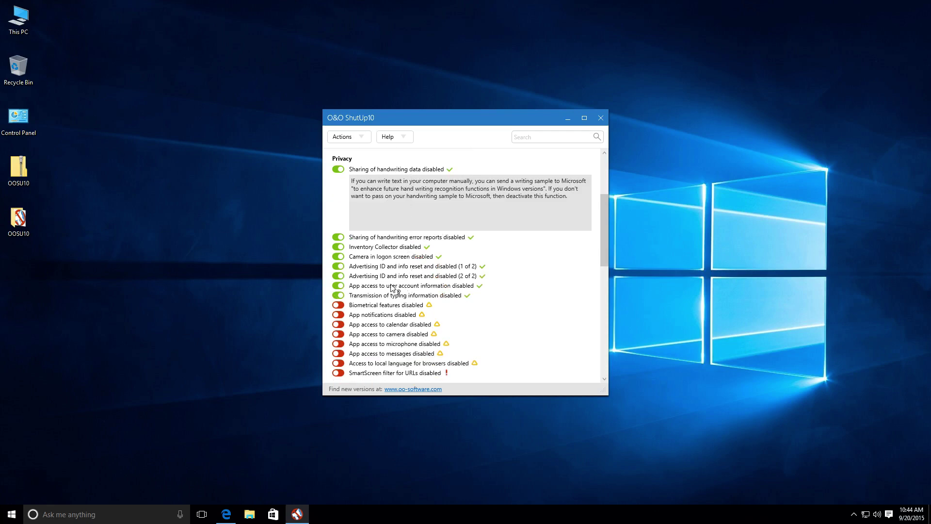
click(386, 296)
scroll(387, 299, up, 1)
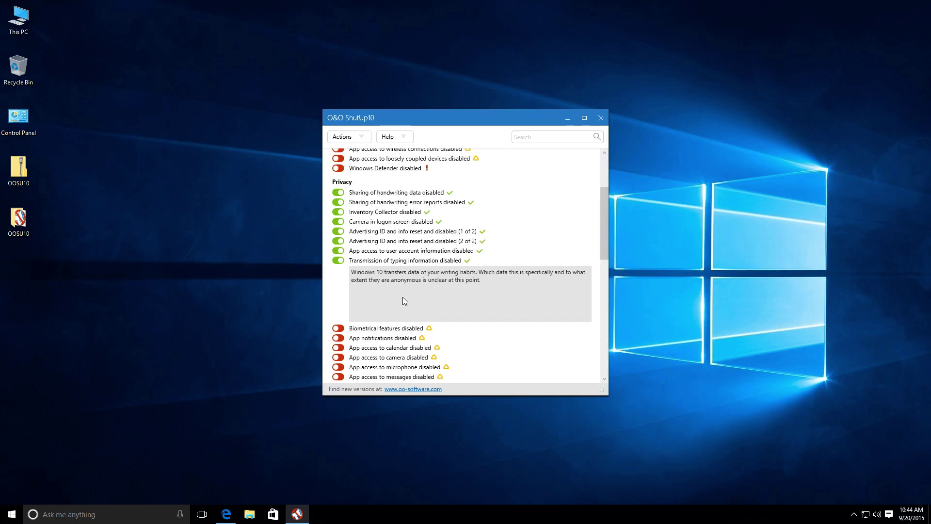
scroll(422, 264, up, 1)
scroll(419, 266, down, 3)
scroll(418, 274, down, 2)
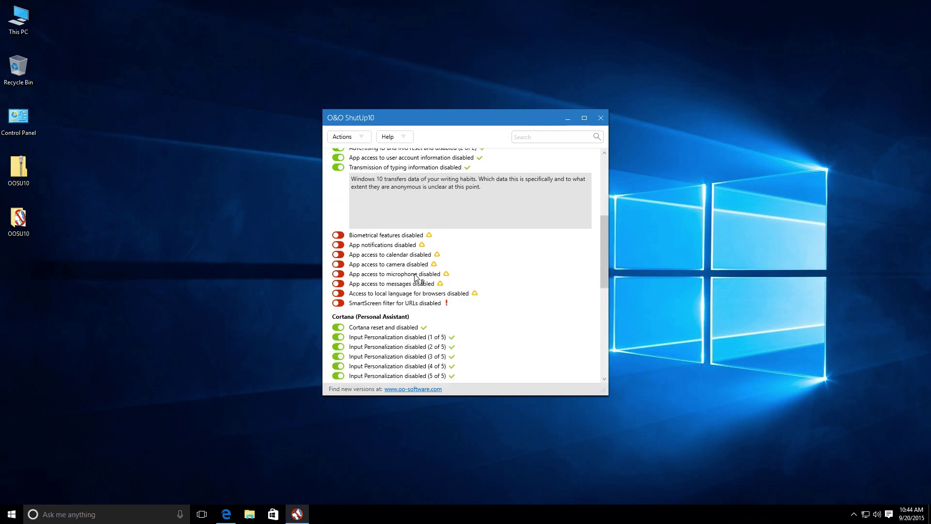
scroll(416, 278, down, 4)
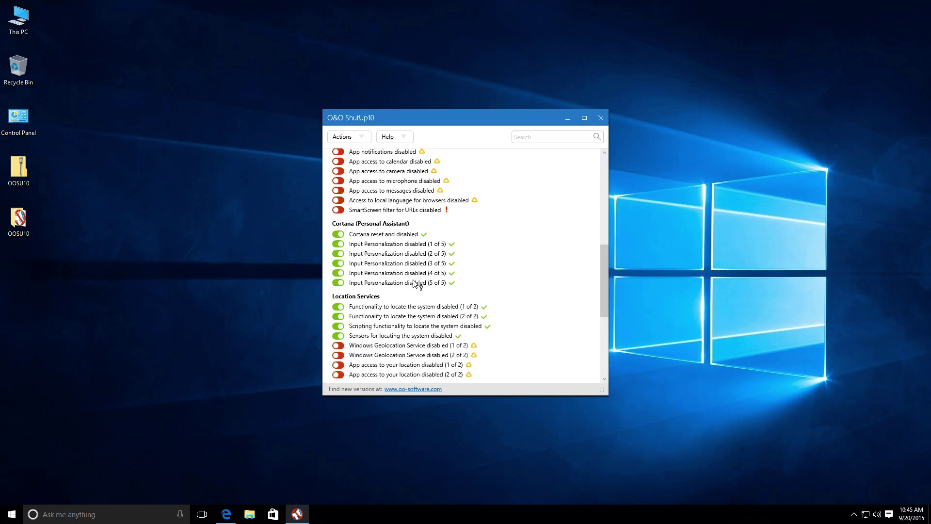
scroll(414, 282, down, 4)
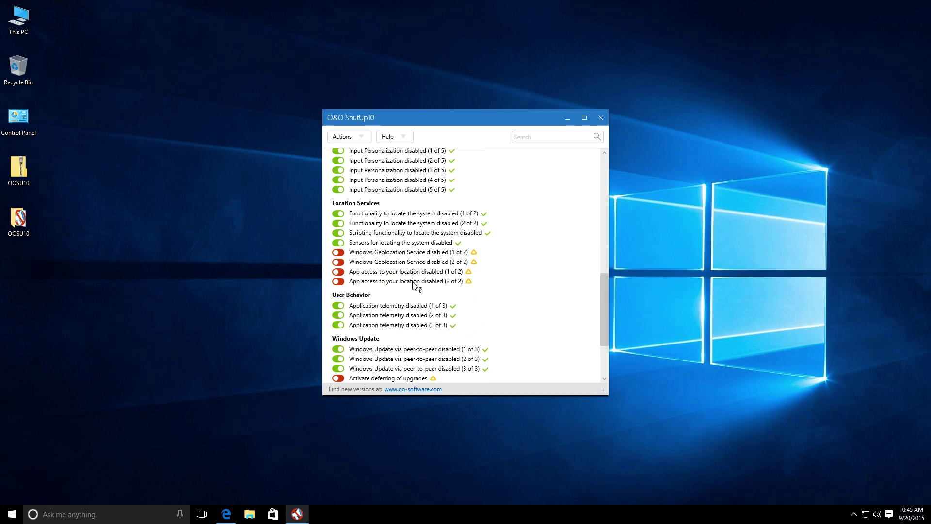
scroll(413, 285, down, 1)
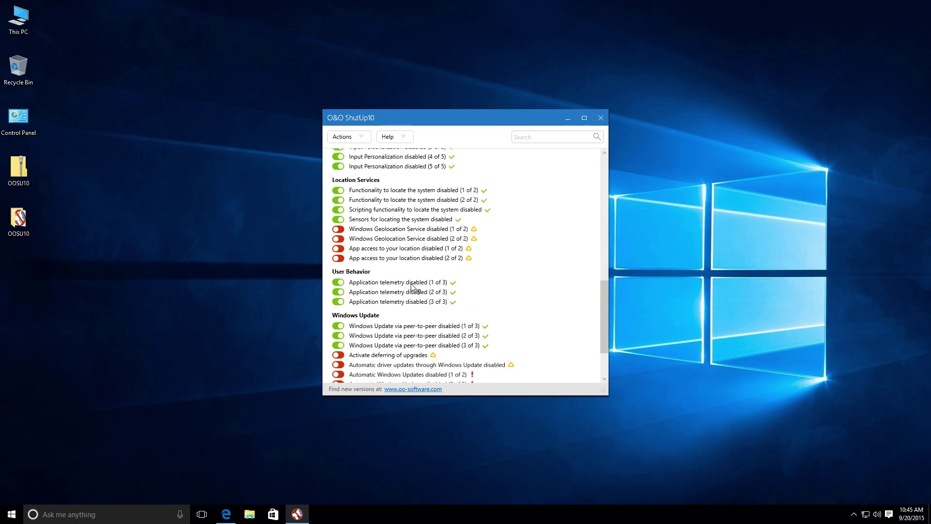
scroll(412, 287, down, 3)
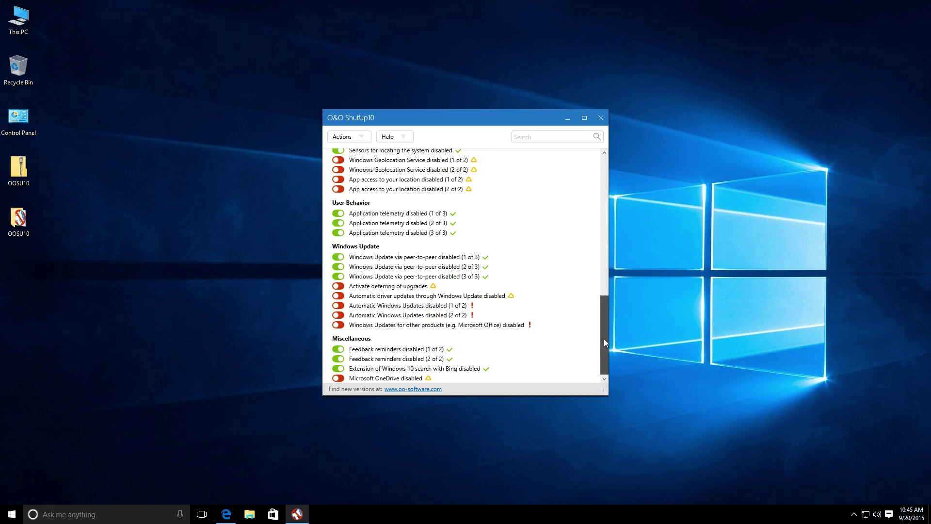
mouse_move(604, 342)
mouse_down()
mouse_move(604, 333)
mouse_move(604, 350)
mouse_up()
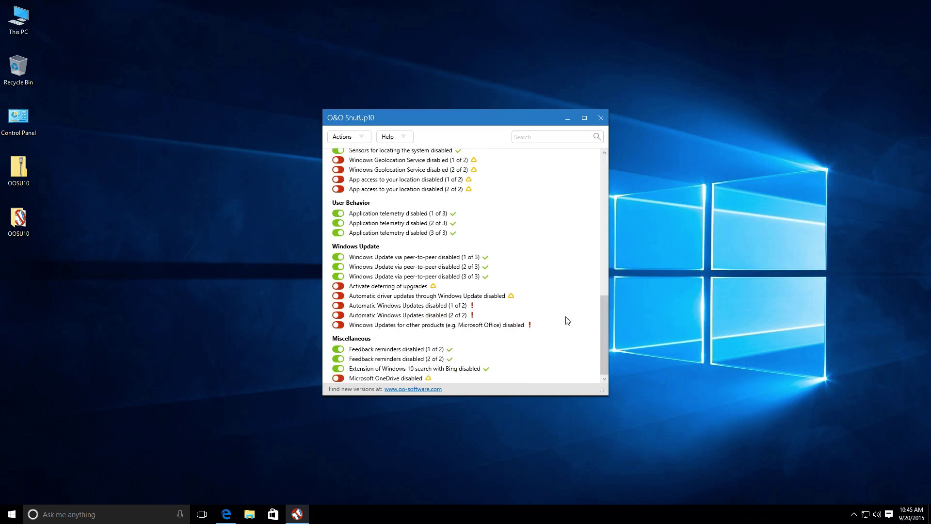
drag(600, 339, 592, 179)
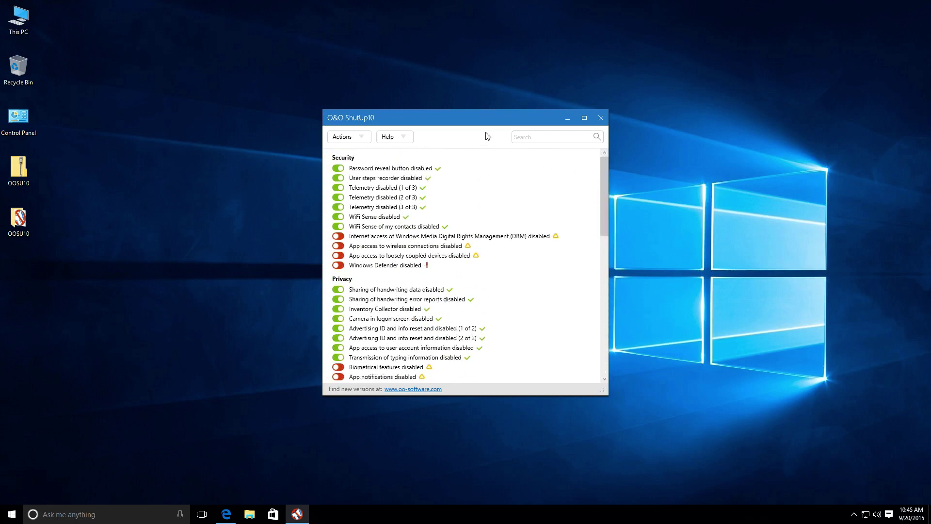